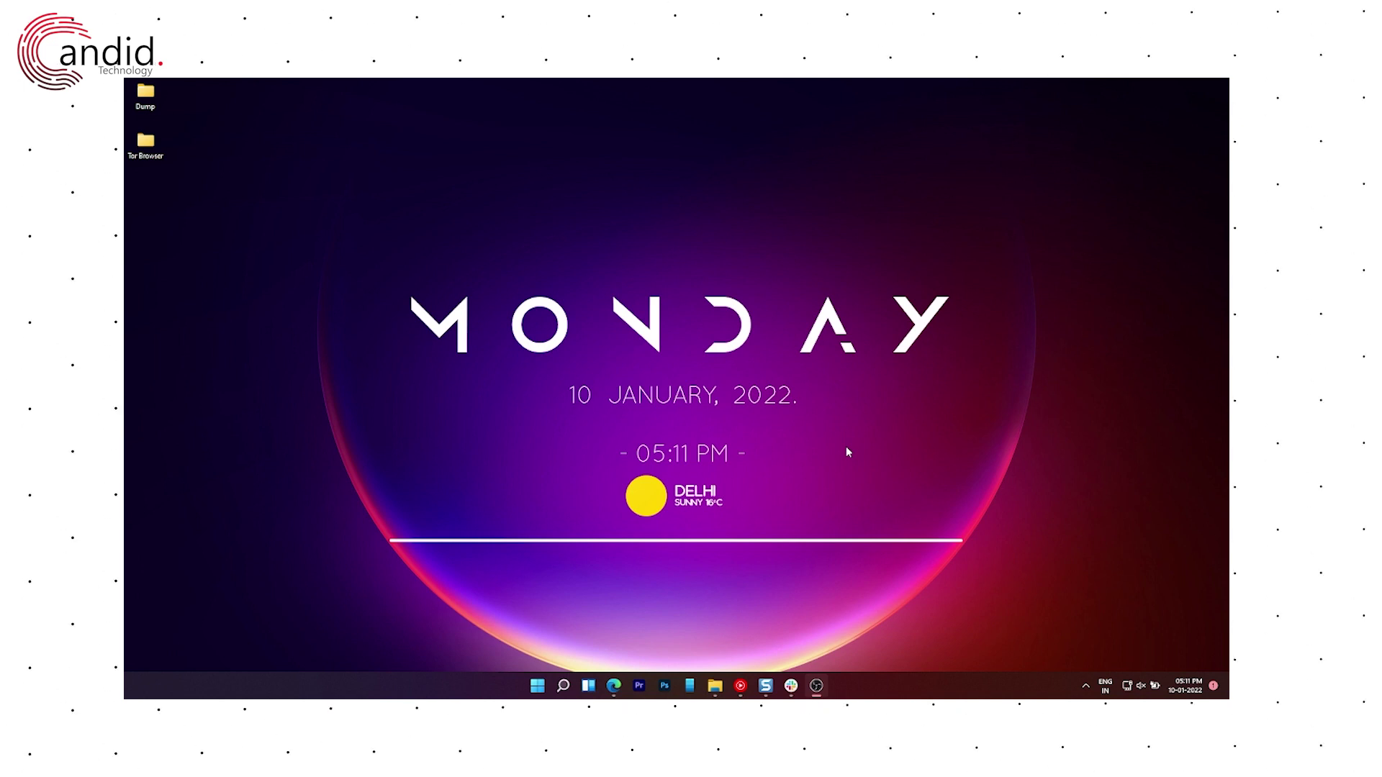
Search 'steel' in the Start menu and launch SteelSeries GG
key(super)
text(stell)
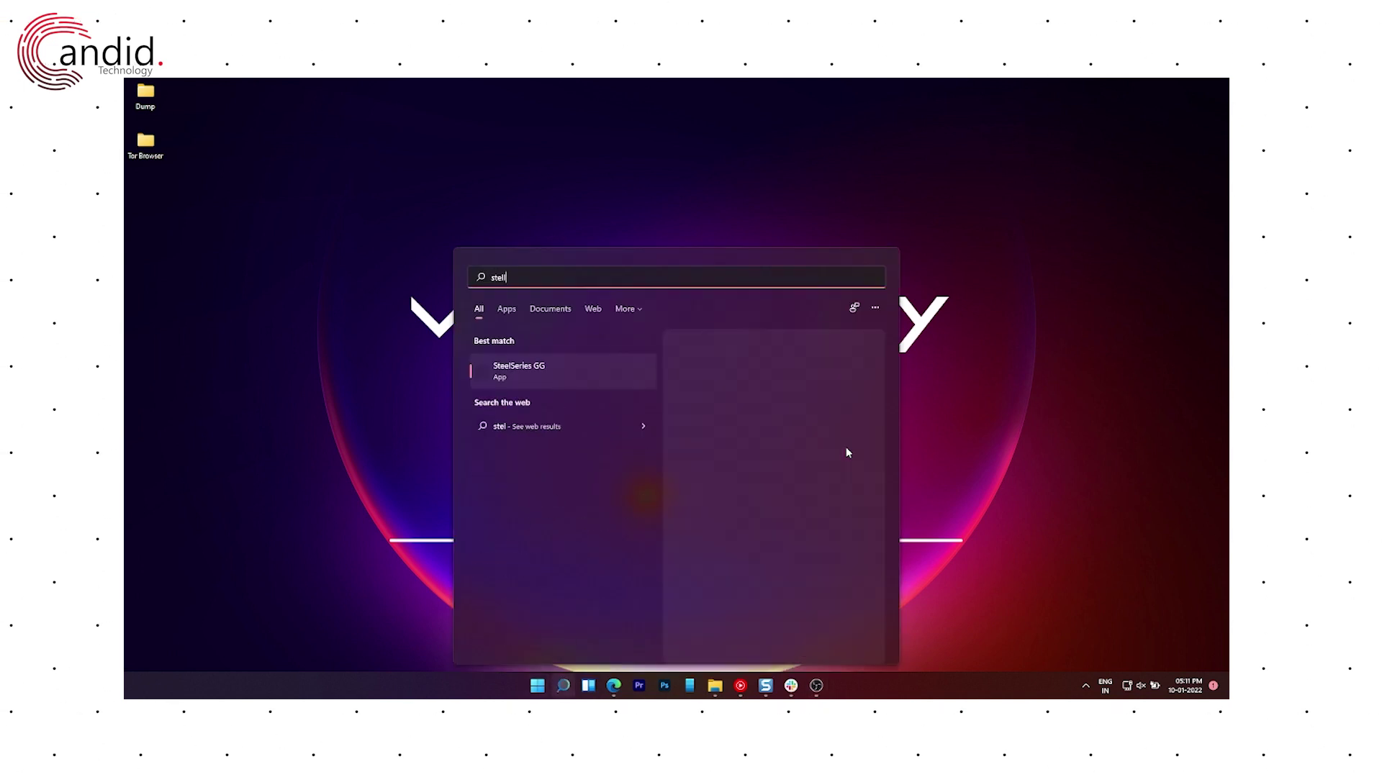
key(BackSpace)
key(BackSpace)
text(e)
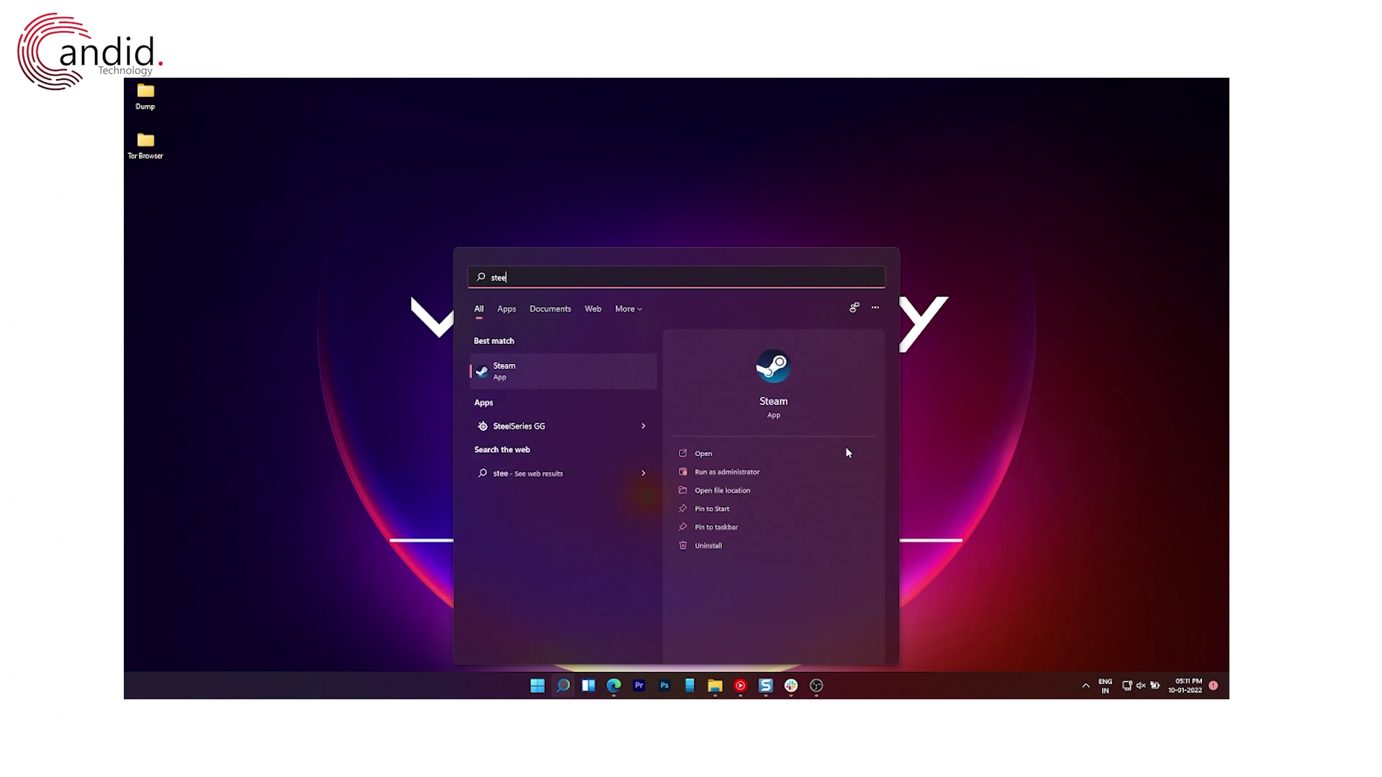
click(563, 403)
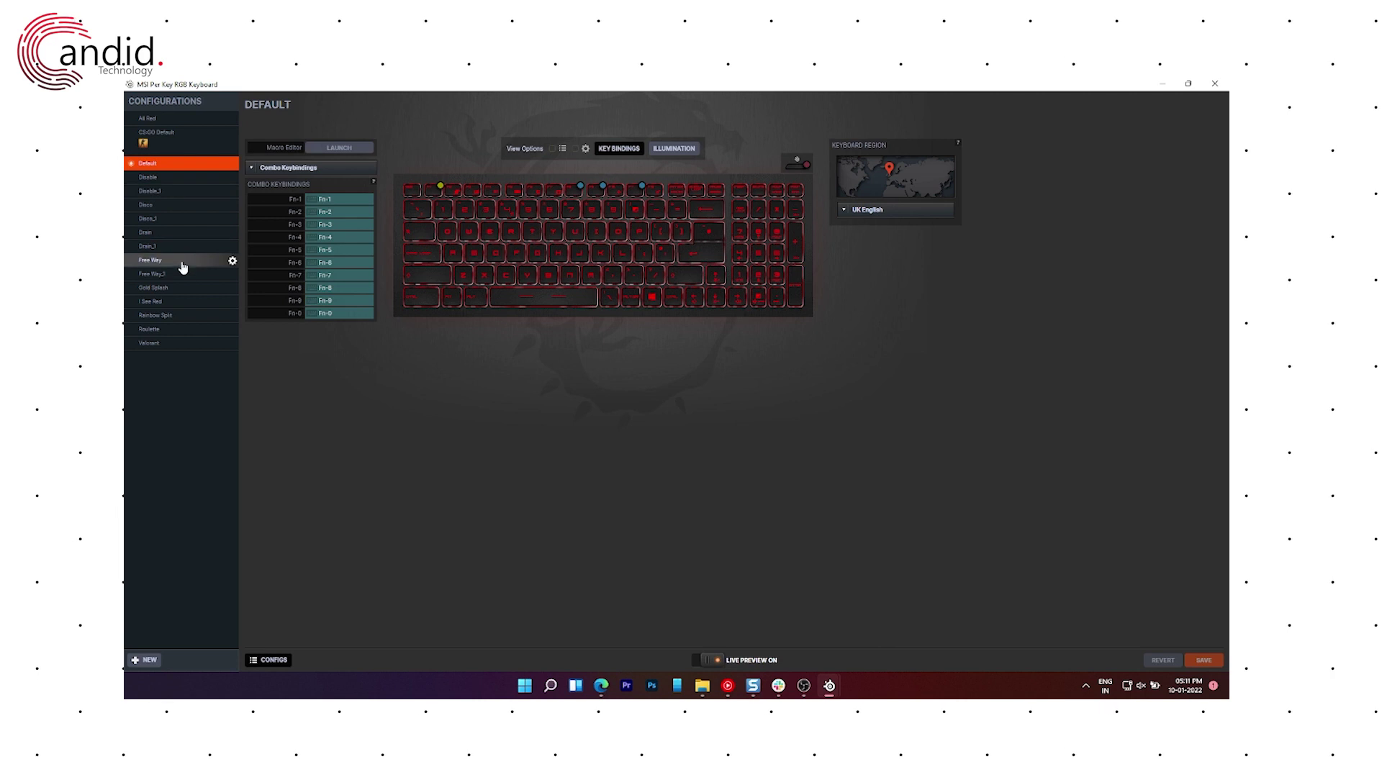
Create and save a new keyboard configuration named 'Test Config'
click(146, 660)
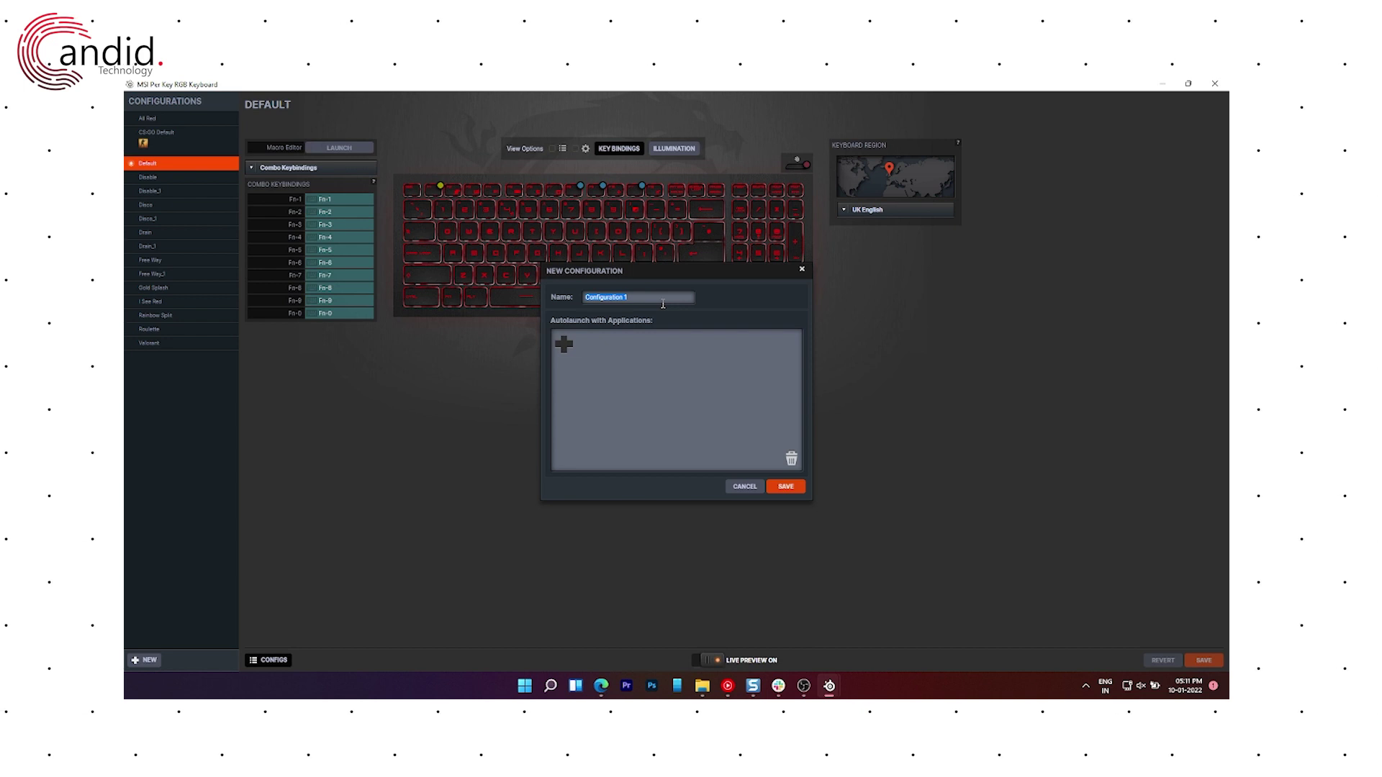
text(TEst)
click(786, 487)
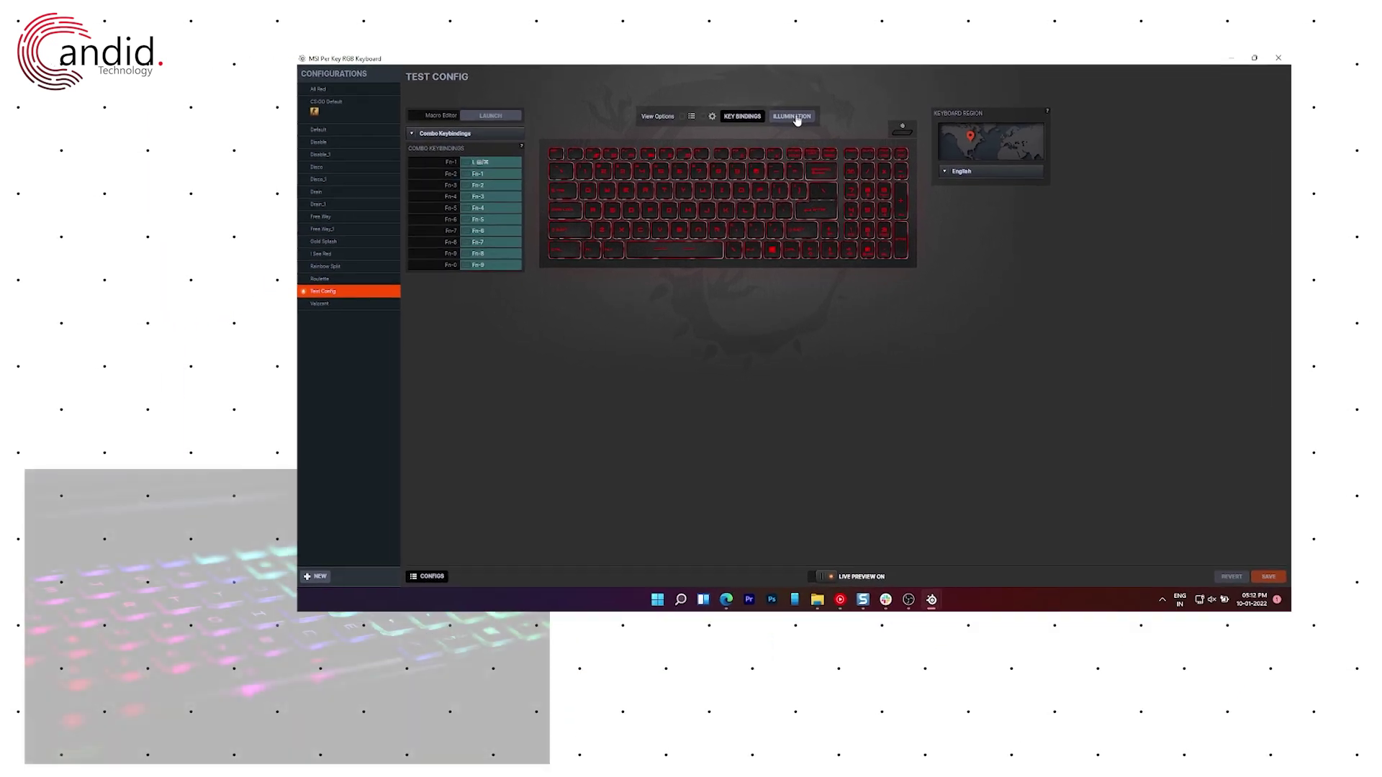
Switch to the Illumination editor and keep Steady as the lighting effect
click(705, 143)
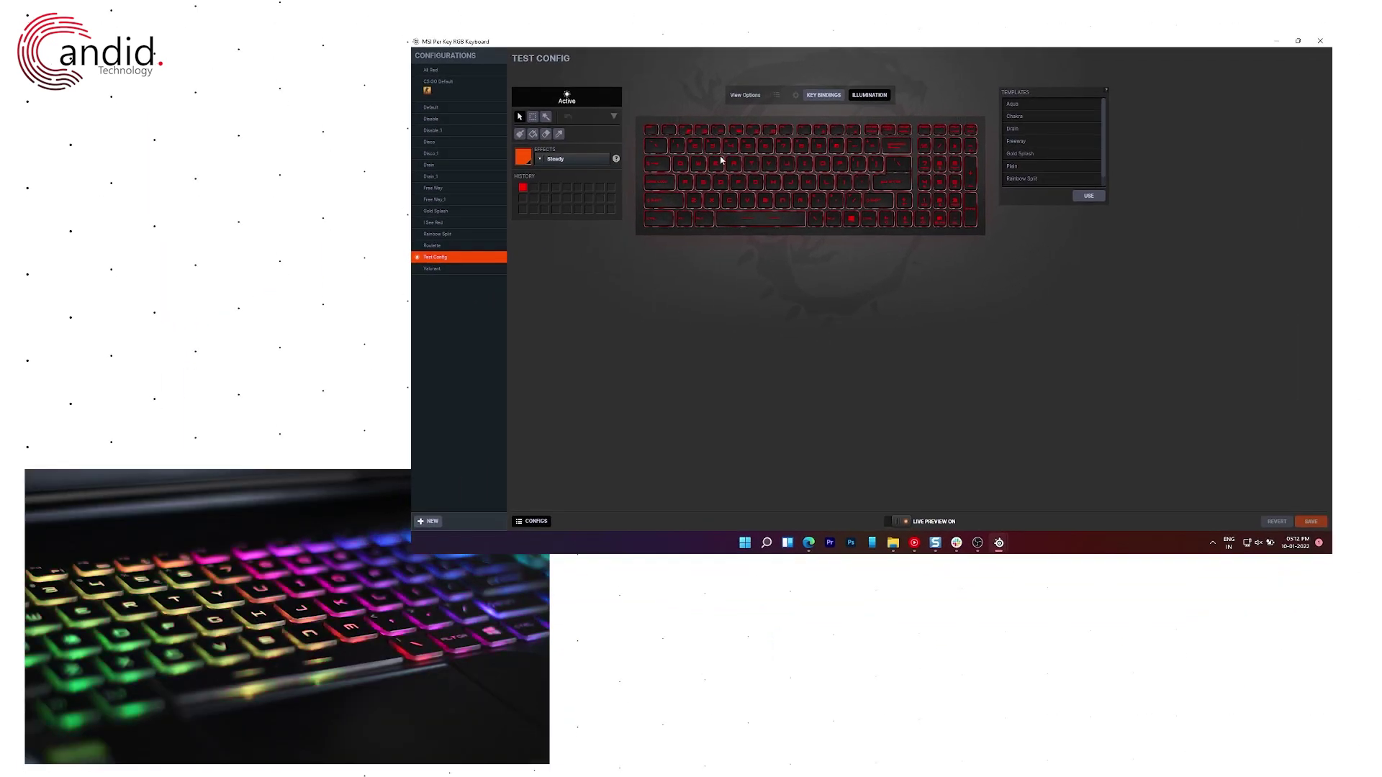
click(557, 159)
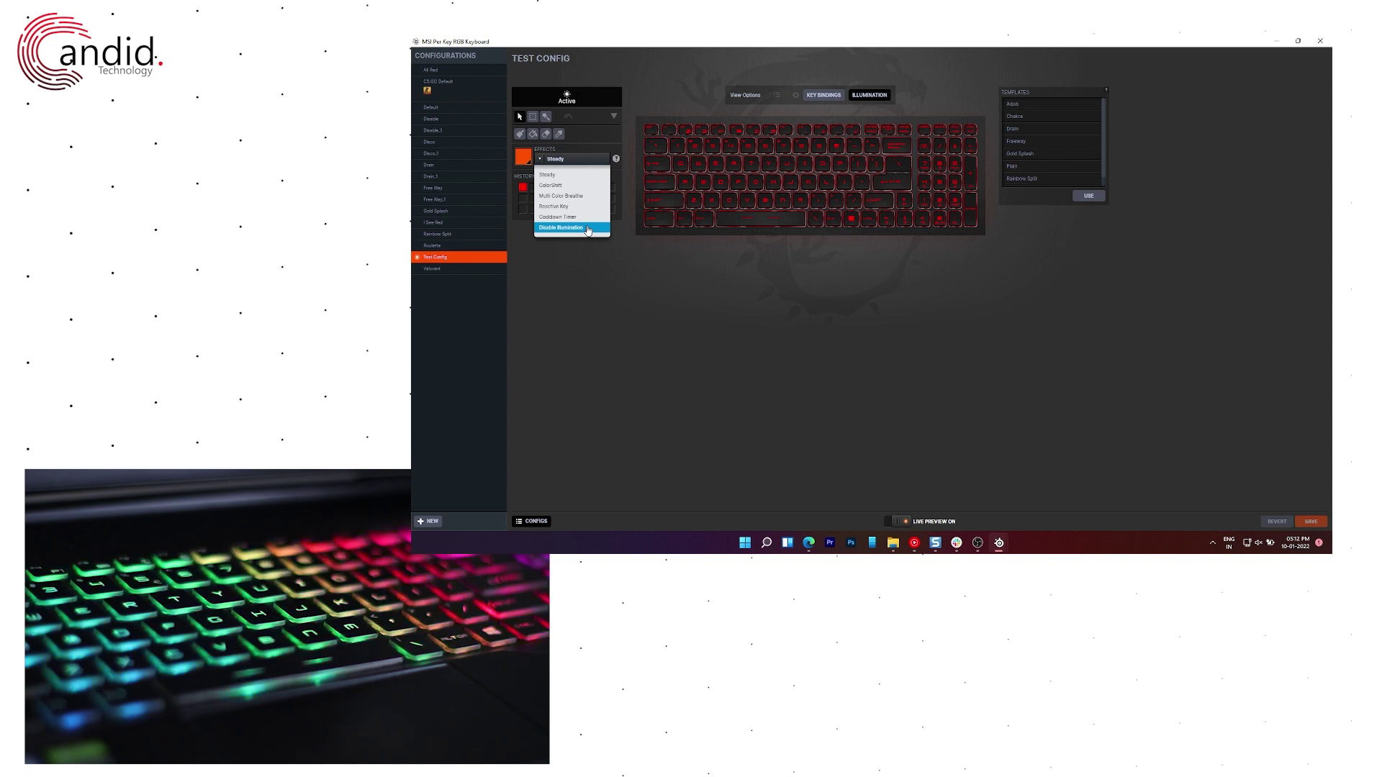
click(579, 176)
Change the Steady lighting colour from orange to blue
click(526, 162)
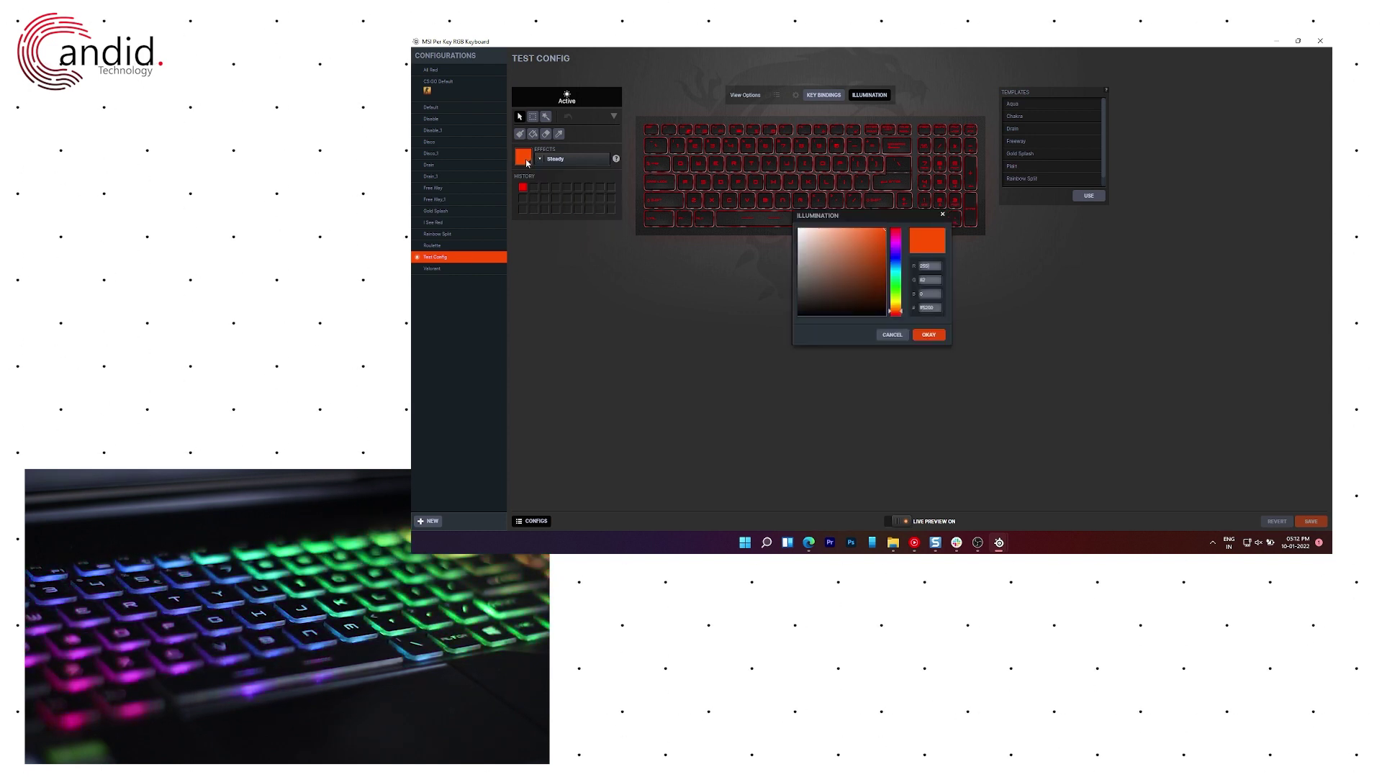
drag(896, 241, 898, 258)
click(928, 336)
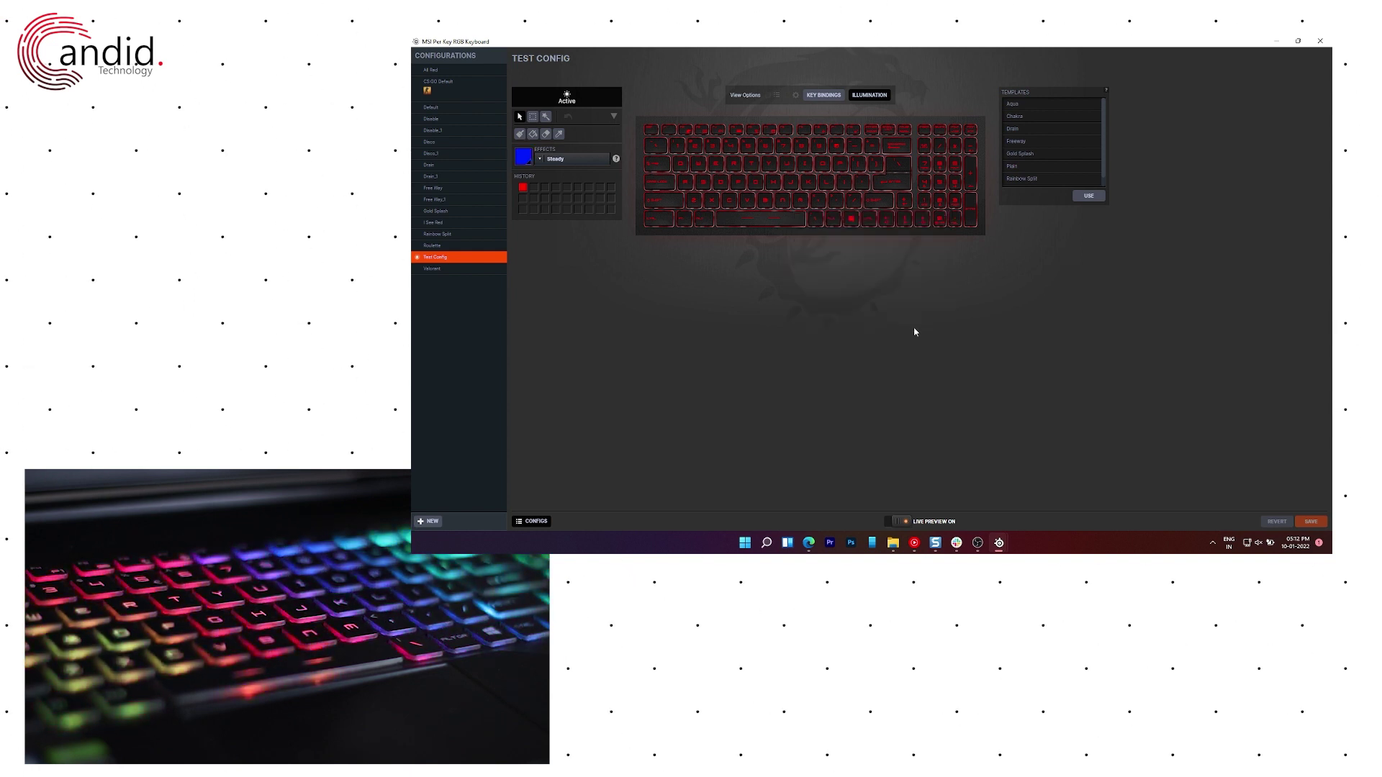
Brush the home, QWERTY and bottom letter rows in blue
click(520, 136)
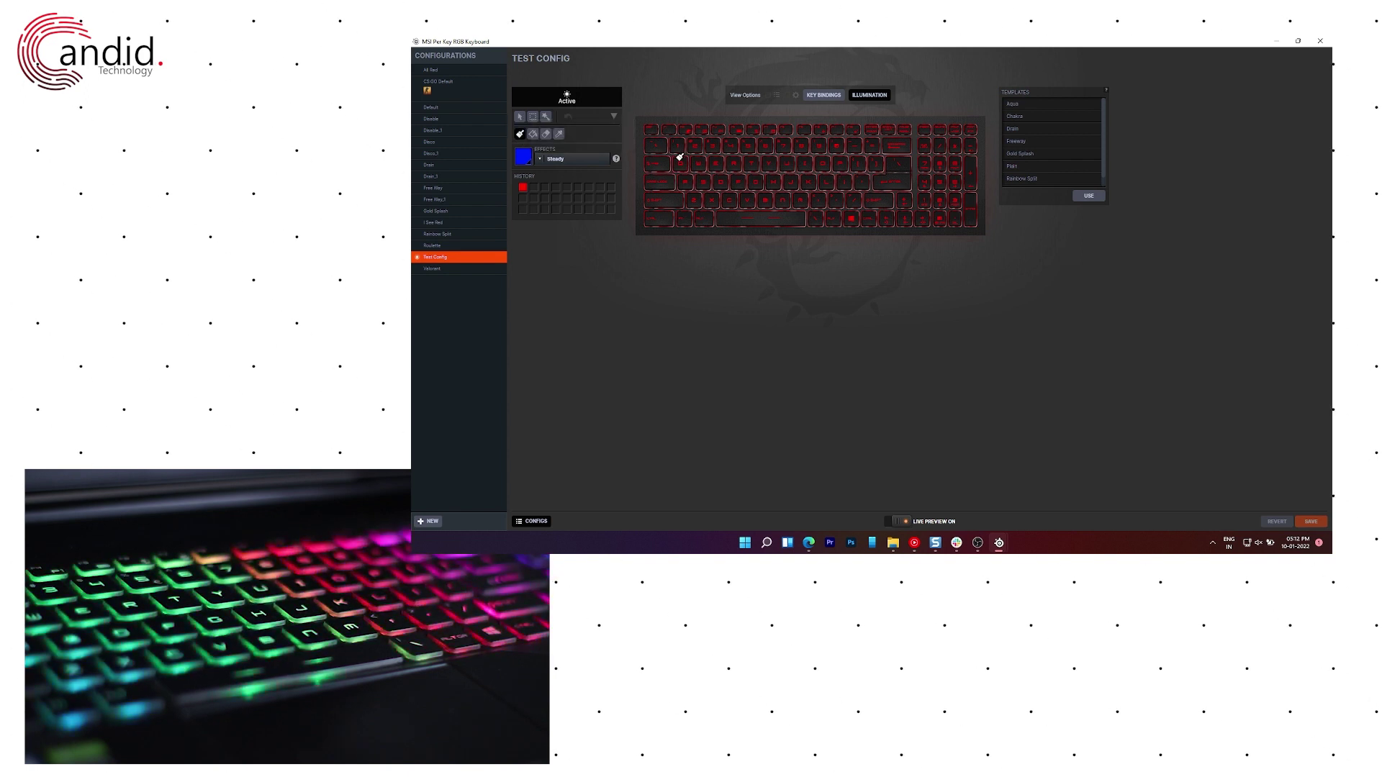
click(841, 176)
drag(690, 164, 853, 164)
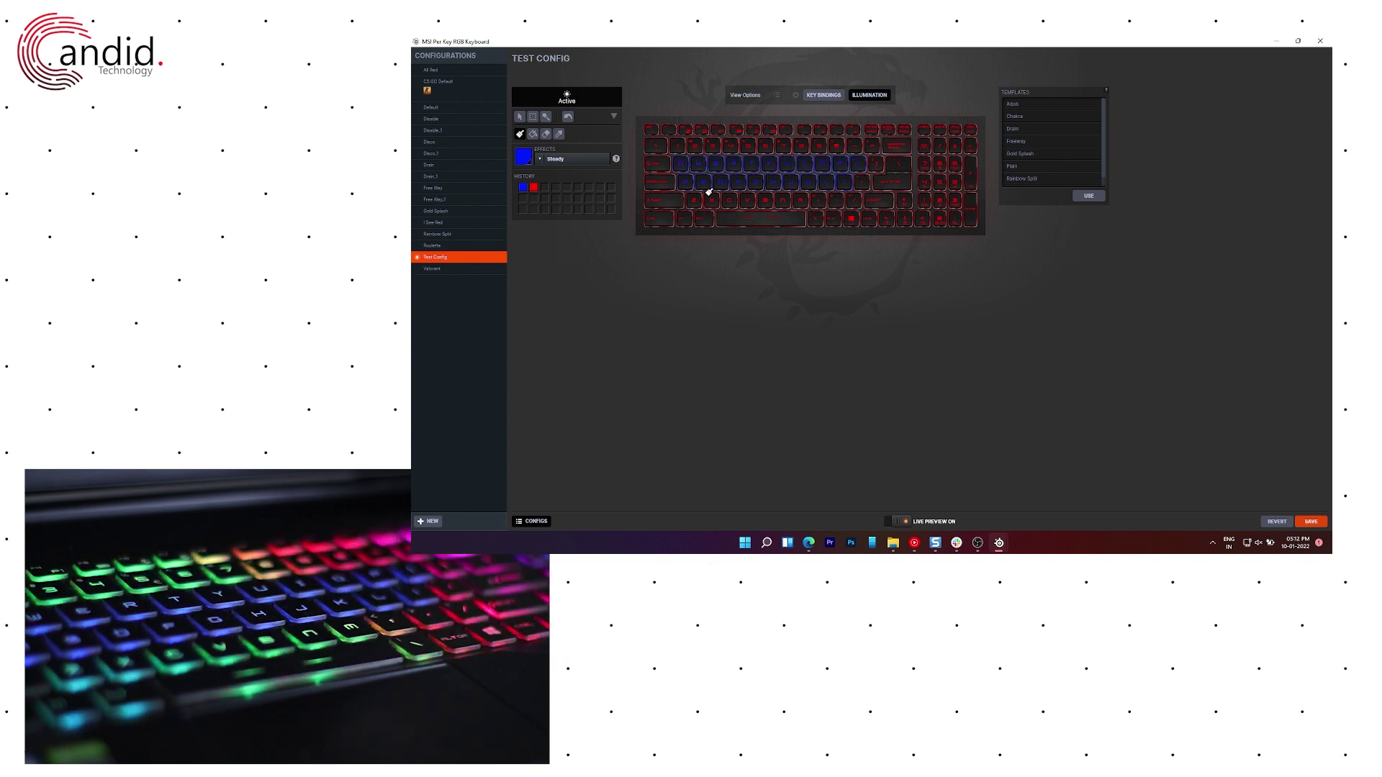
drag(709, 193, 845, 204)
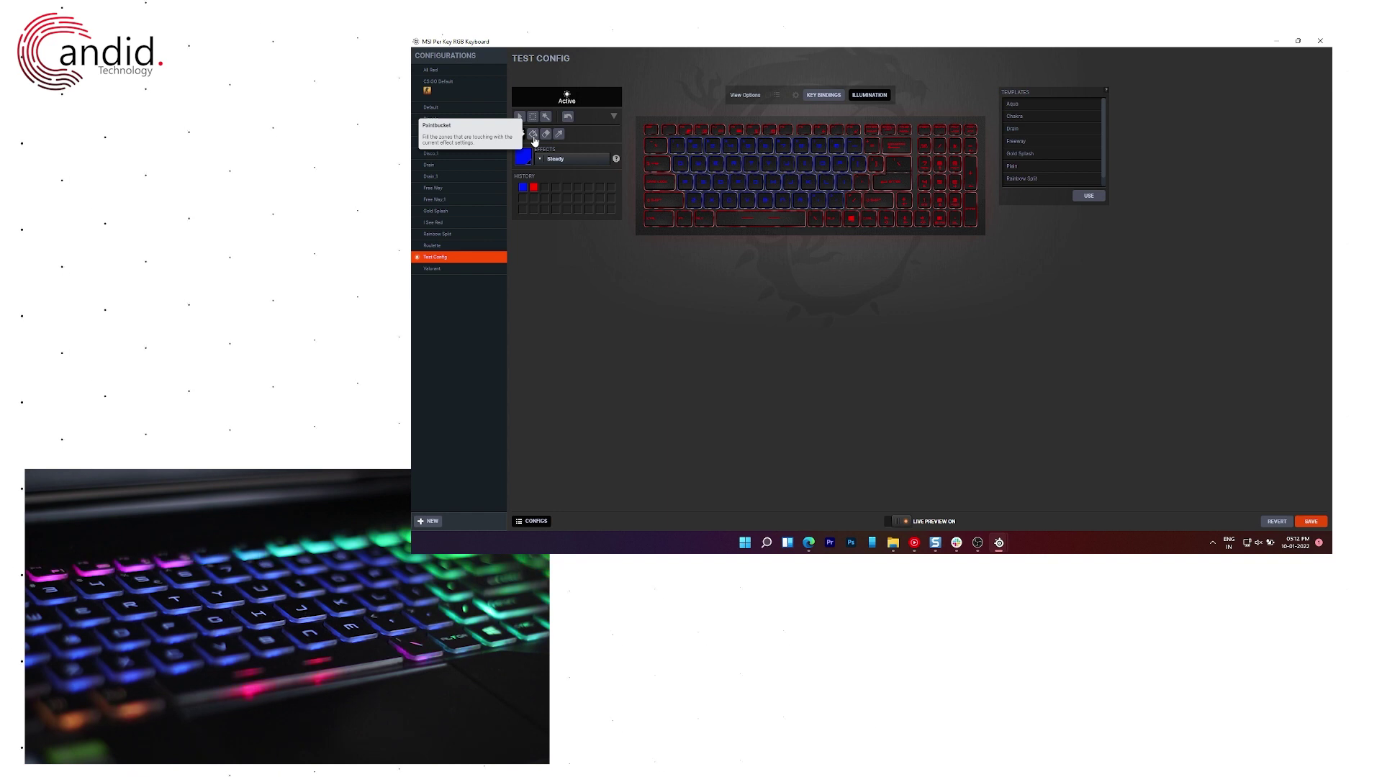
Paintbucket-fill the keys around the space bar and reselect red from the colour history
click(534, 135)
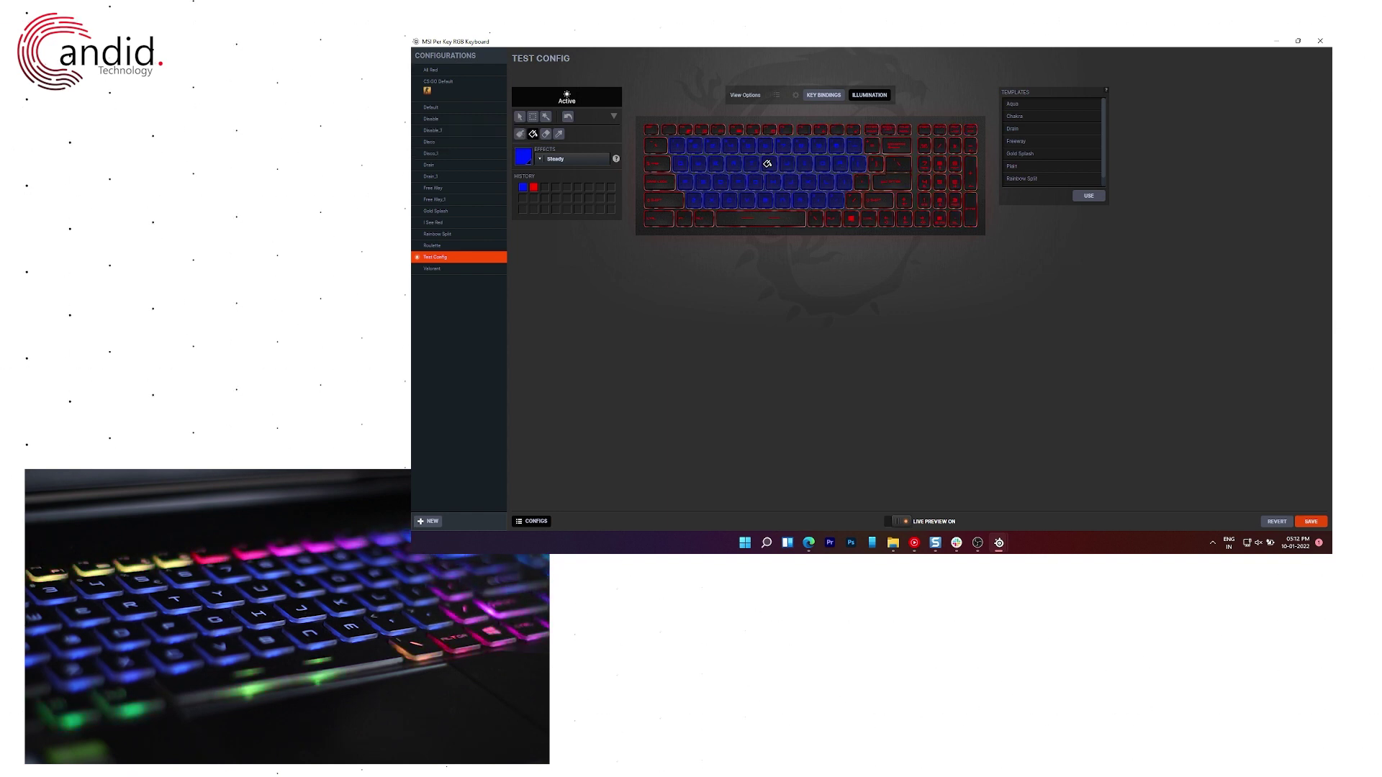
click(764, 215)
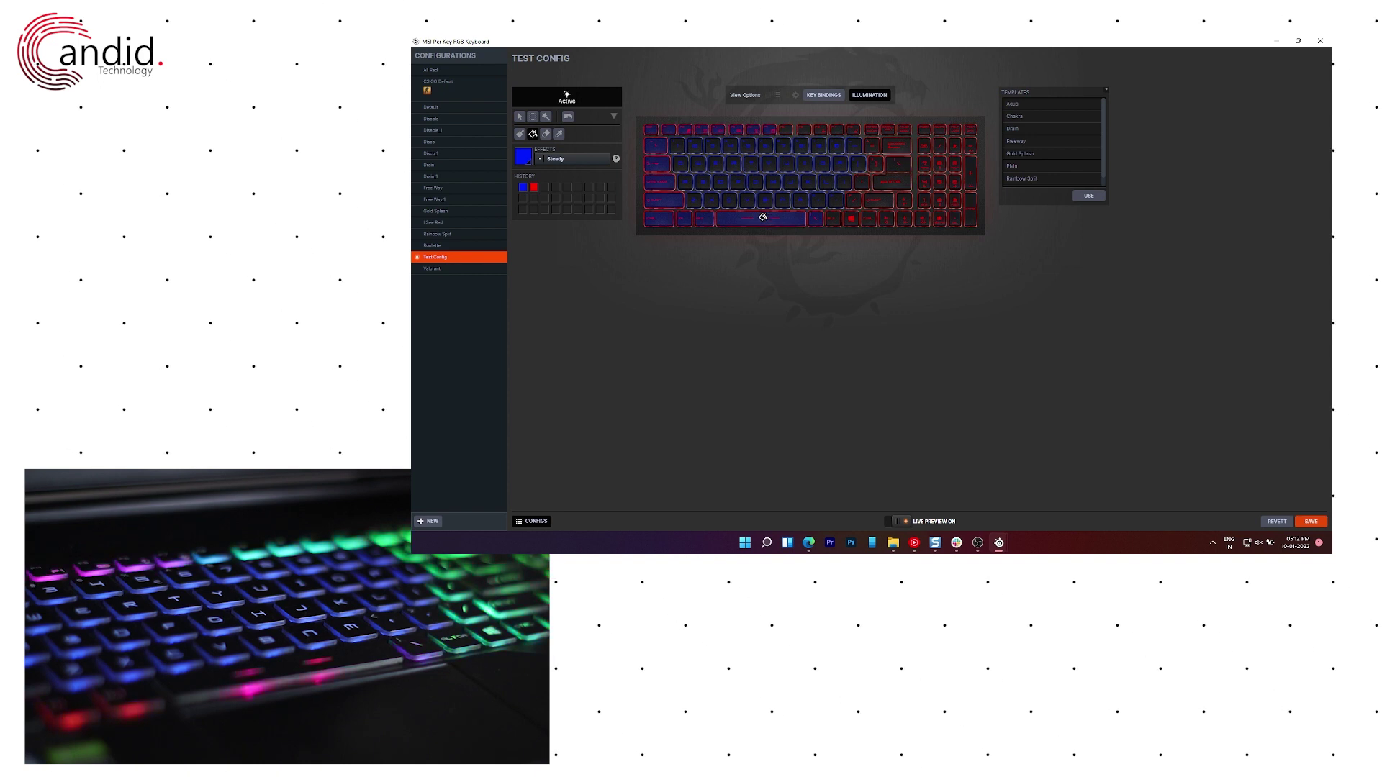
click(533, 187)
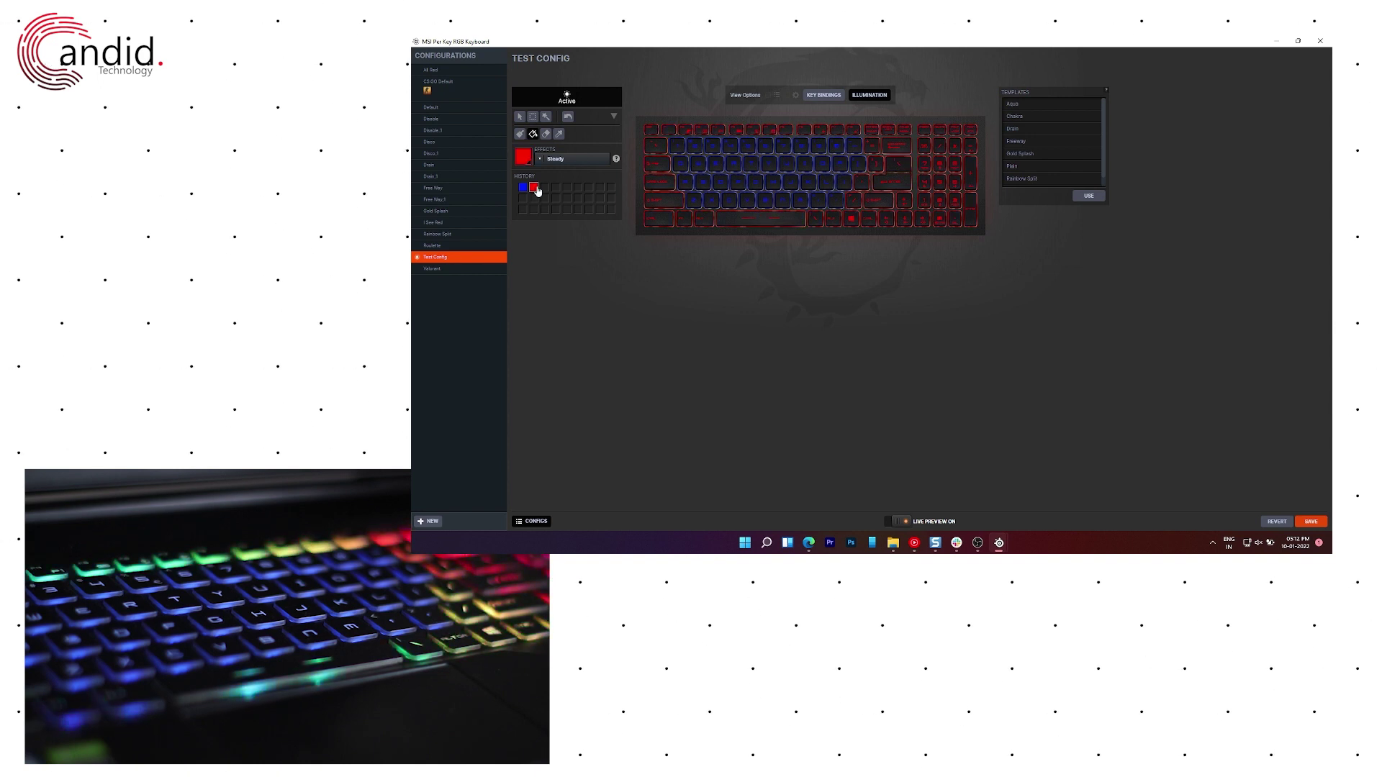
Change the colour to bright green and fill the red left-side keys with it
click(524, 156)
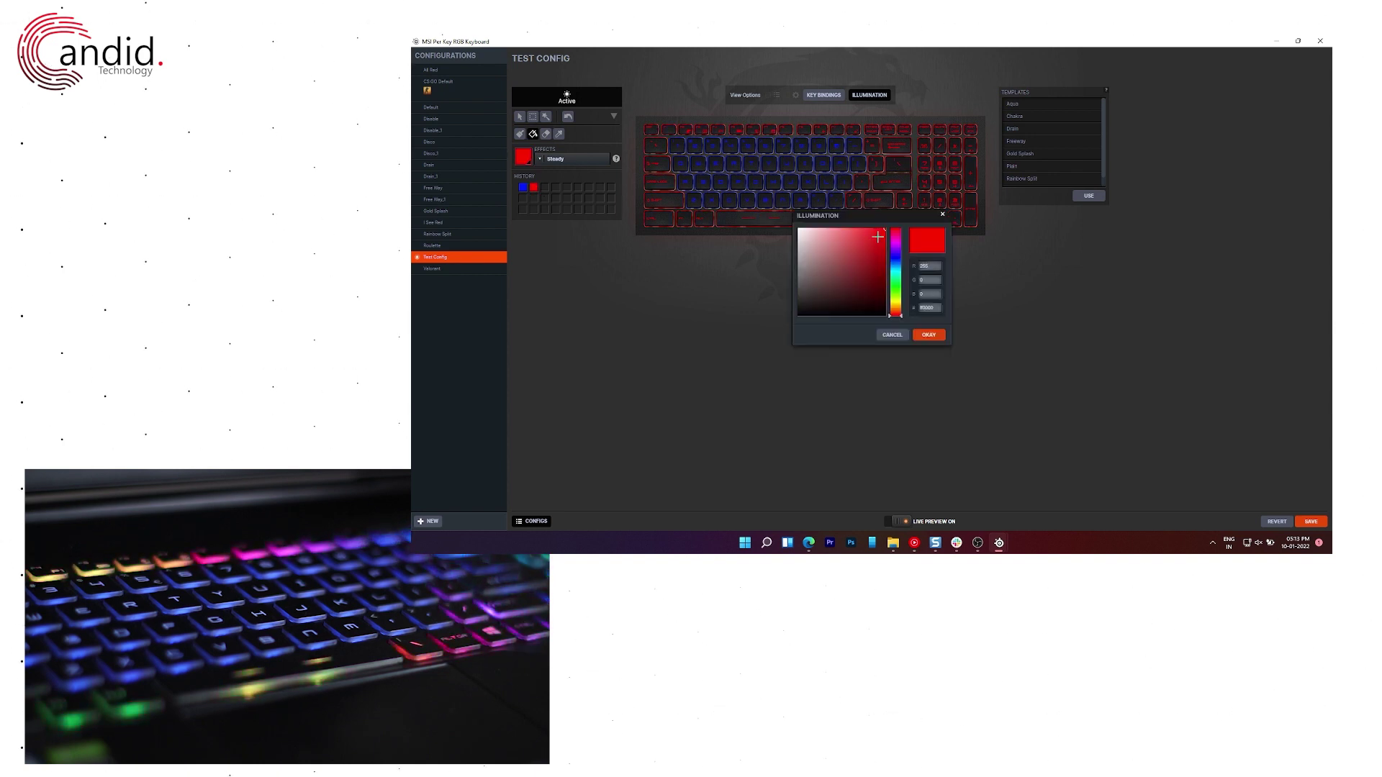
click(878, 268)
drag(895, 314, 895, 285)
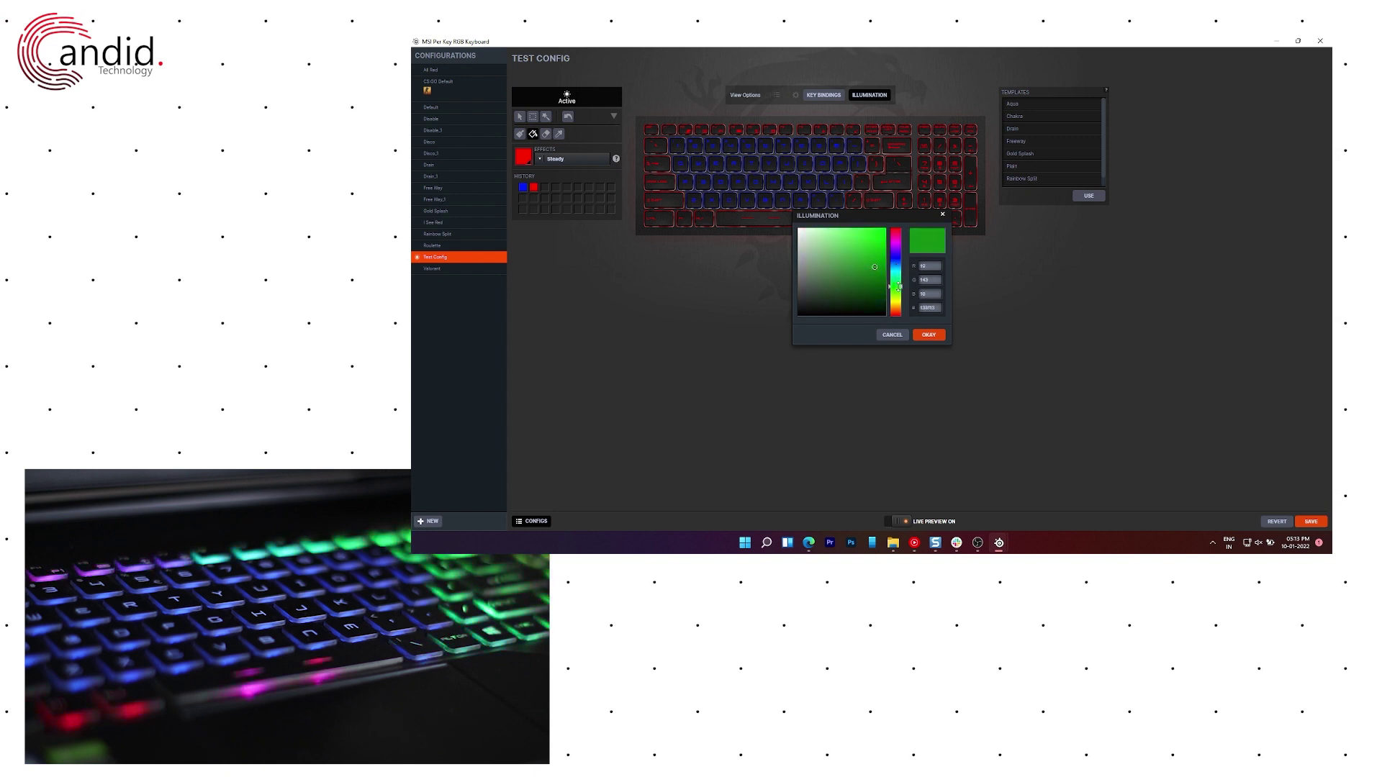
click(870, 231)
click(927, 335)
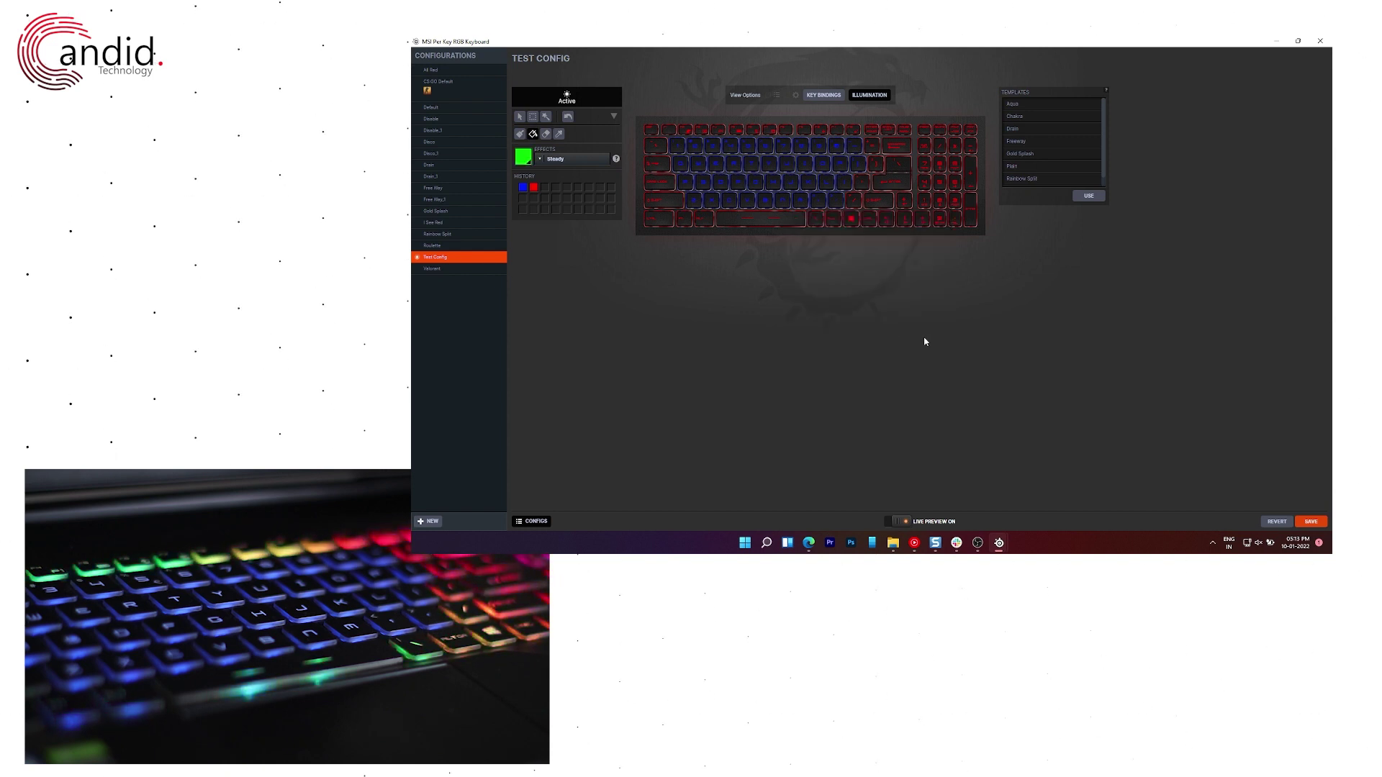
click(751, 218)
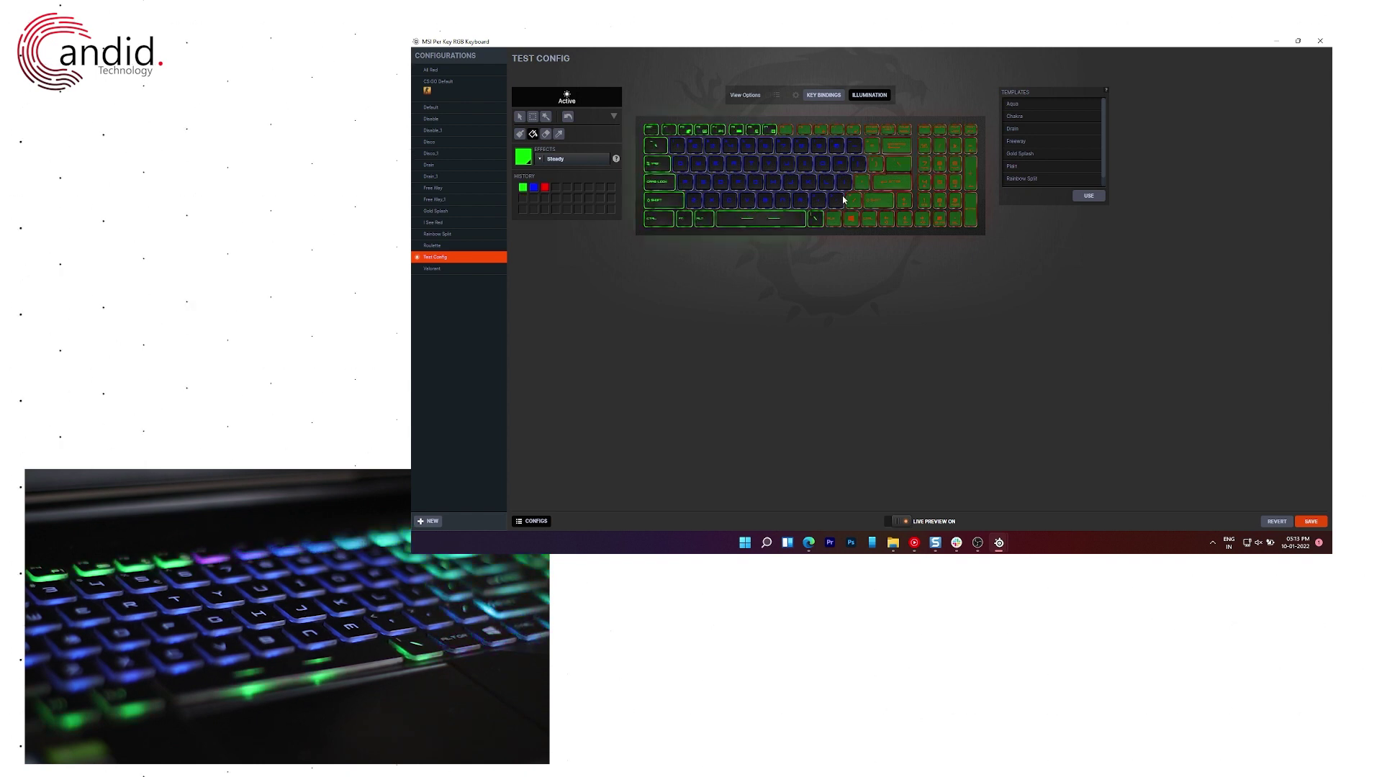
click(524, 157)
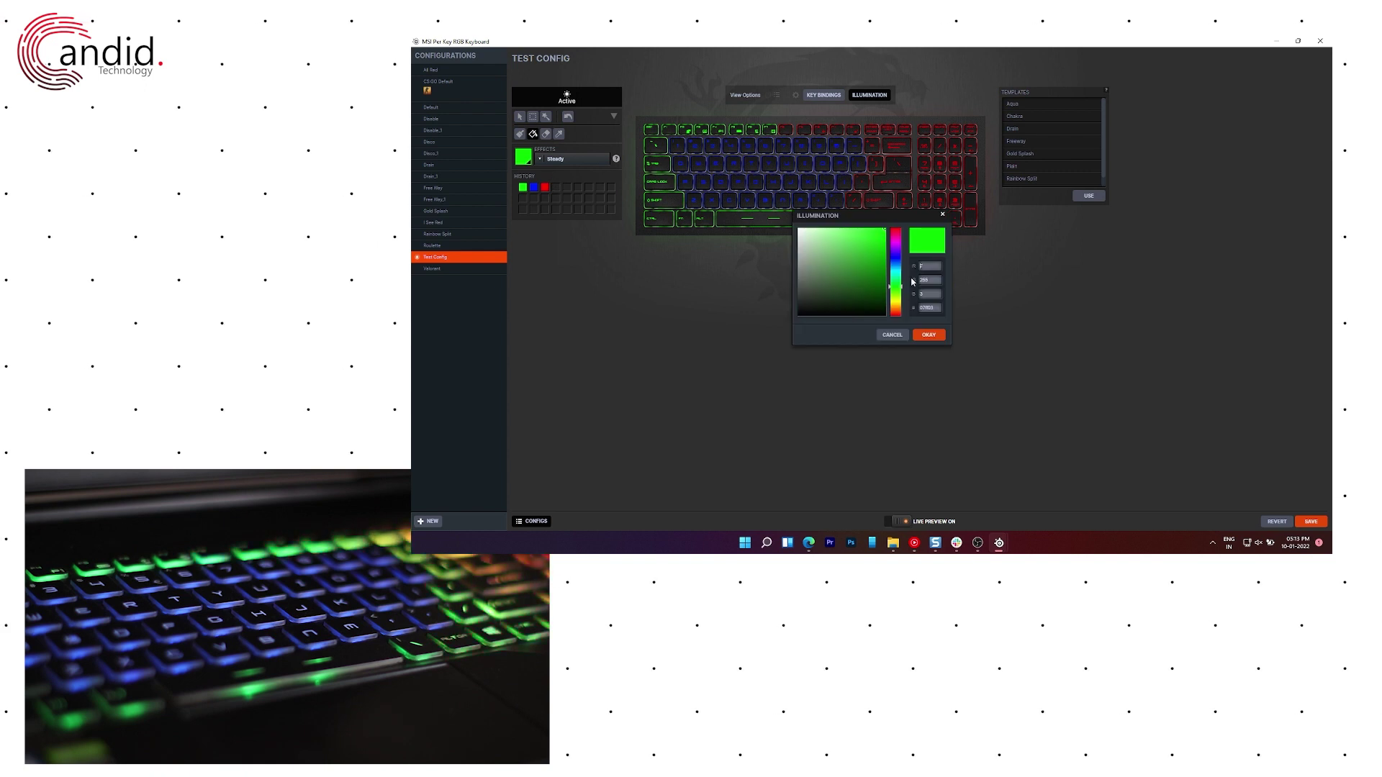
Set the colour to yellow and fill the red right-side keys with it
click(897, 305)
click(929, 335)
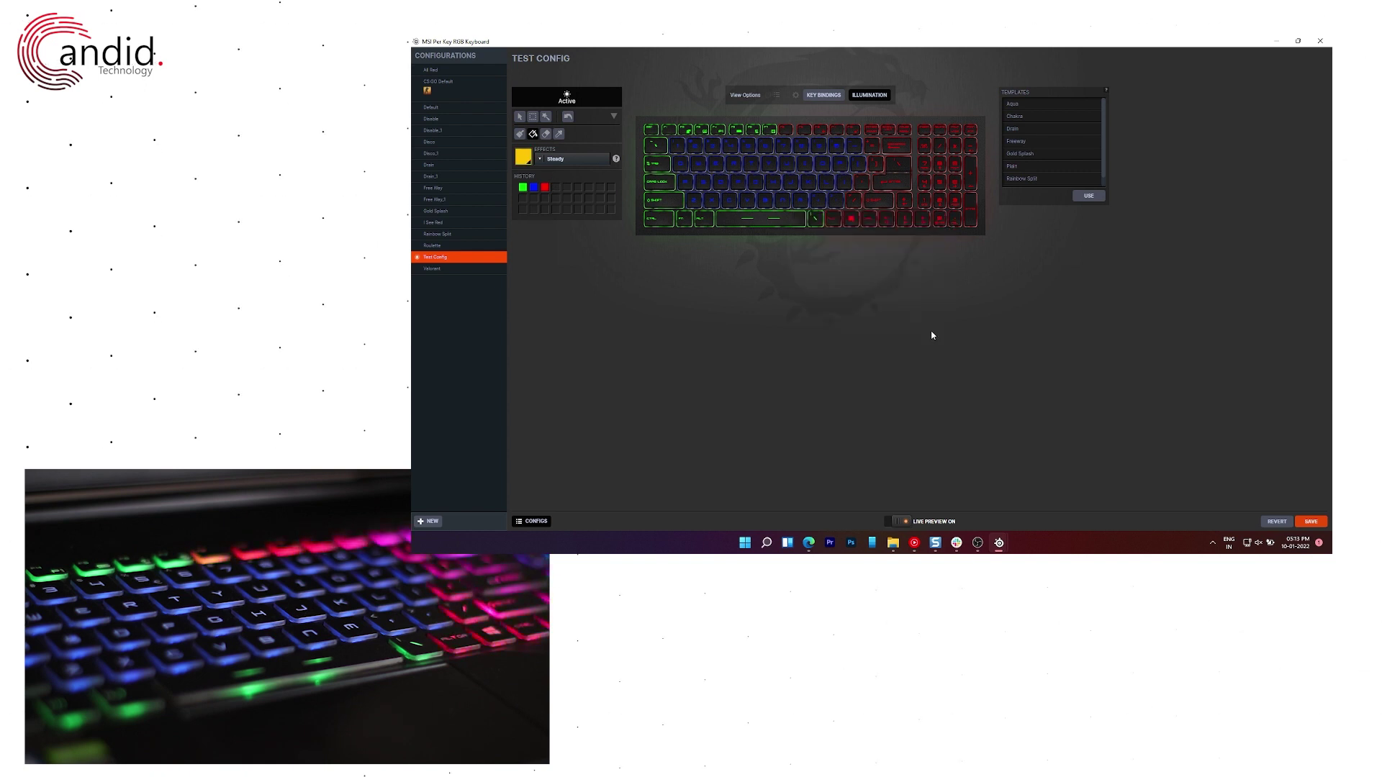
click(927, 182)
click(927, 182)
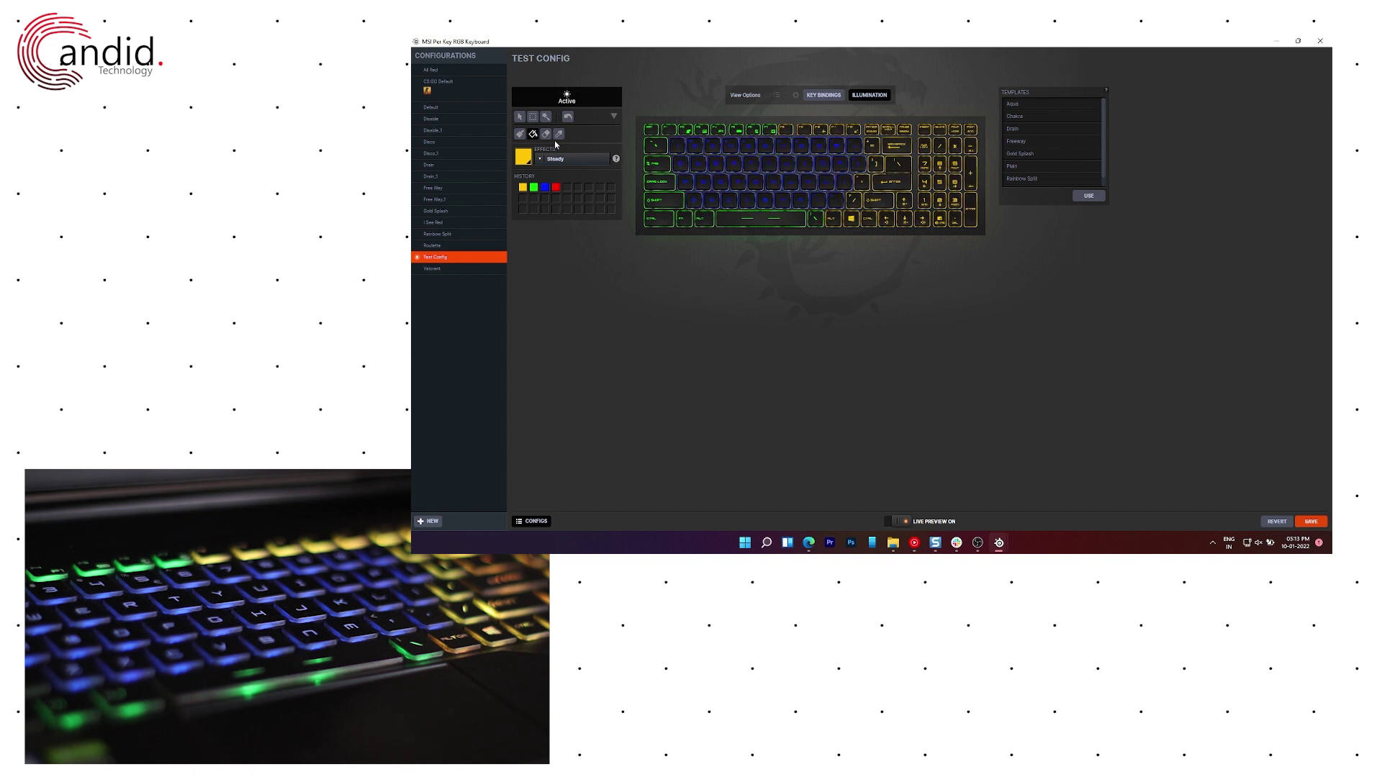
Erase the lighting from the number row keys
click(547, 135)
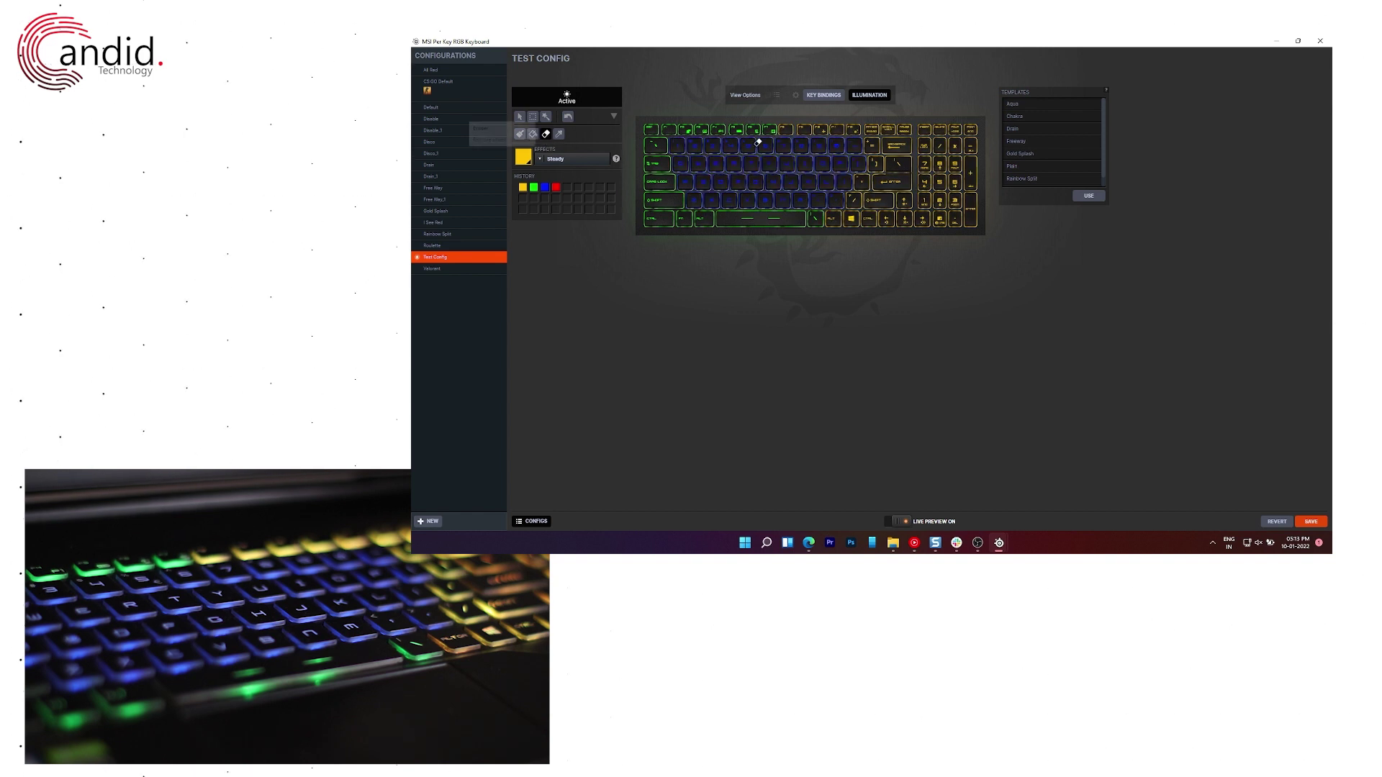
click(694, 145)
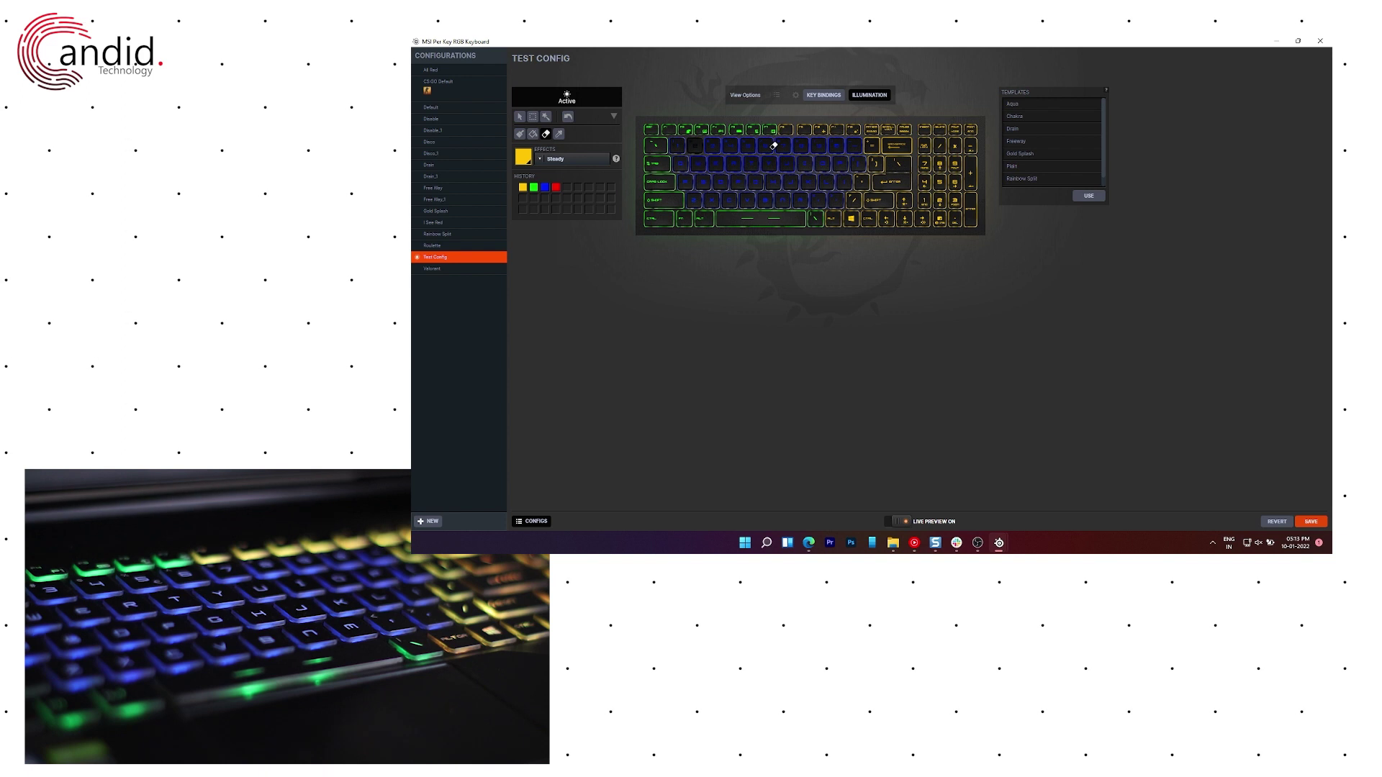
mouse_move(821, 168)
mouse_down()
mouse_move(768, 182)
mouse_move(795, 229)
mouse_up()
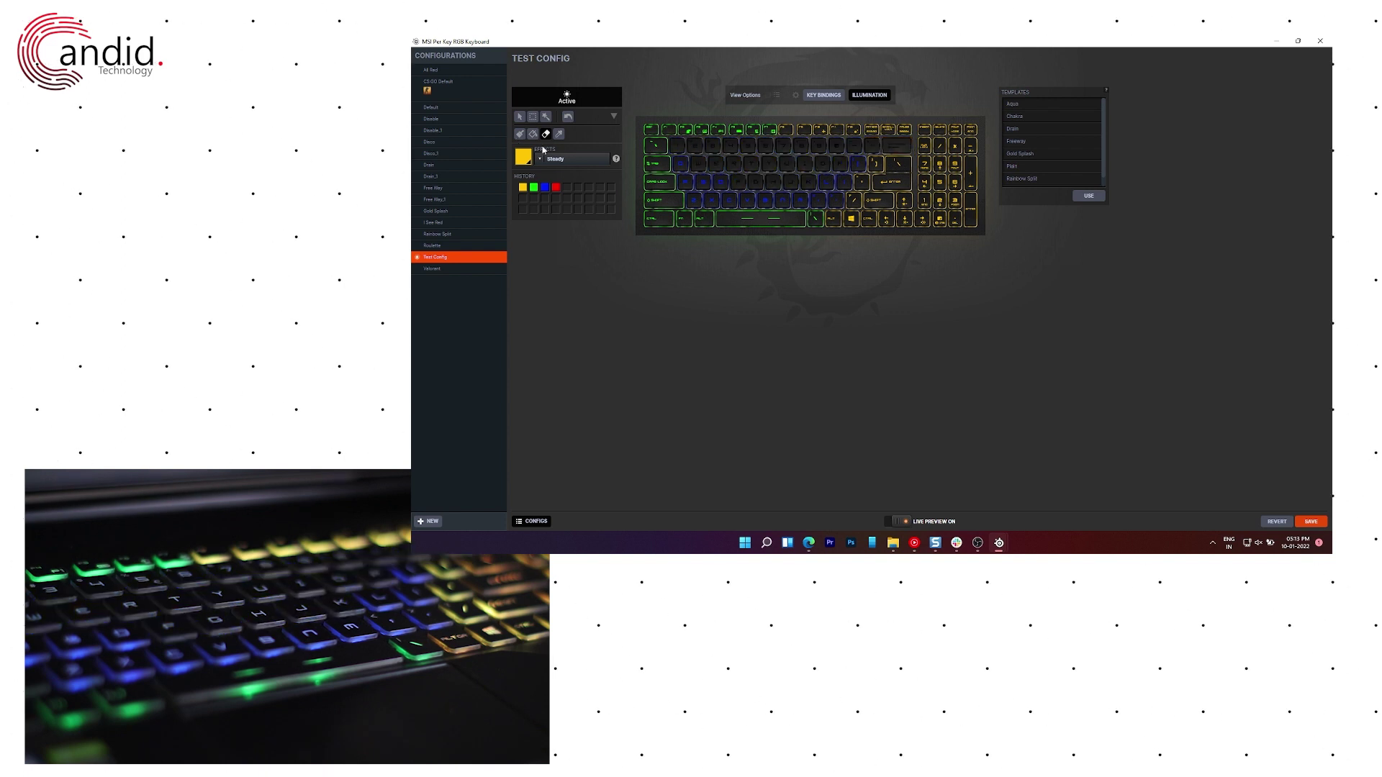
click(574, 159)
Select the ColorShift effect and brush it across the number and QWERTY rows
click(582, 186)
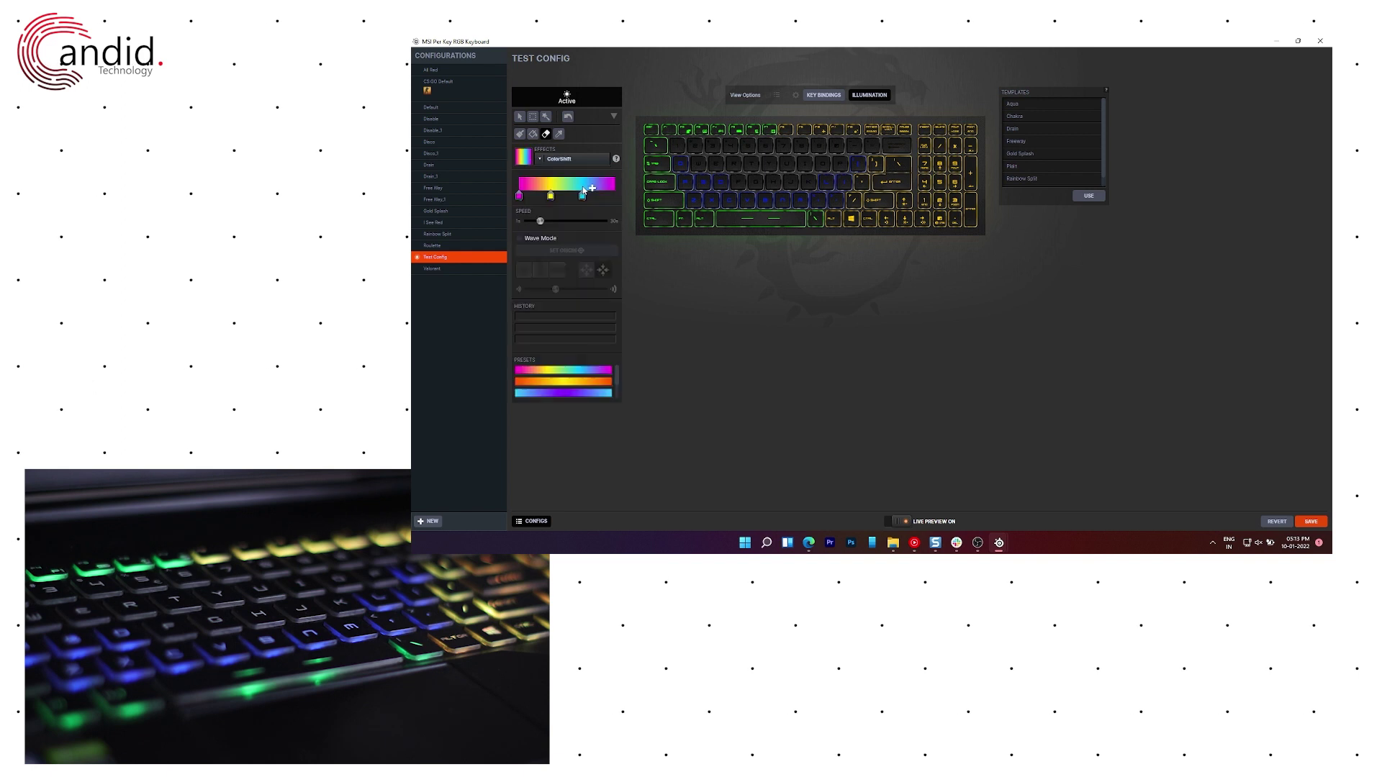
click(576, 160)
click(588, 196)
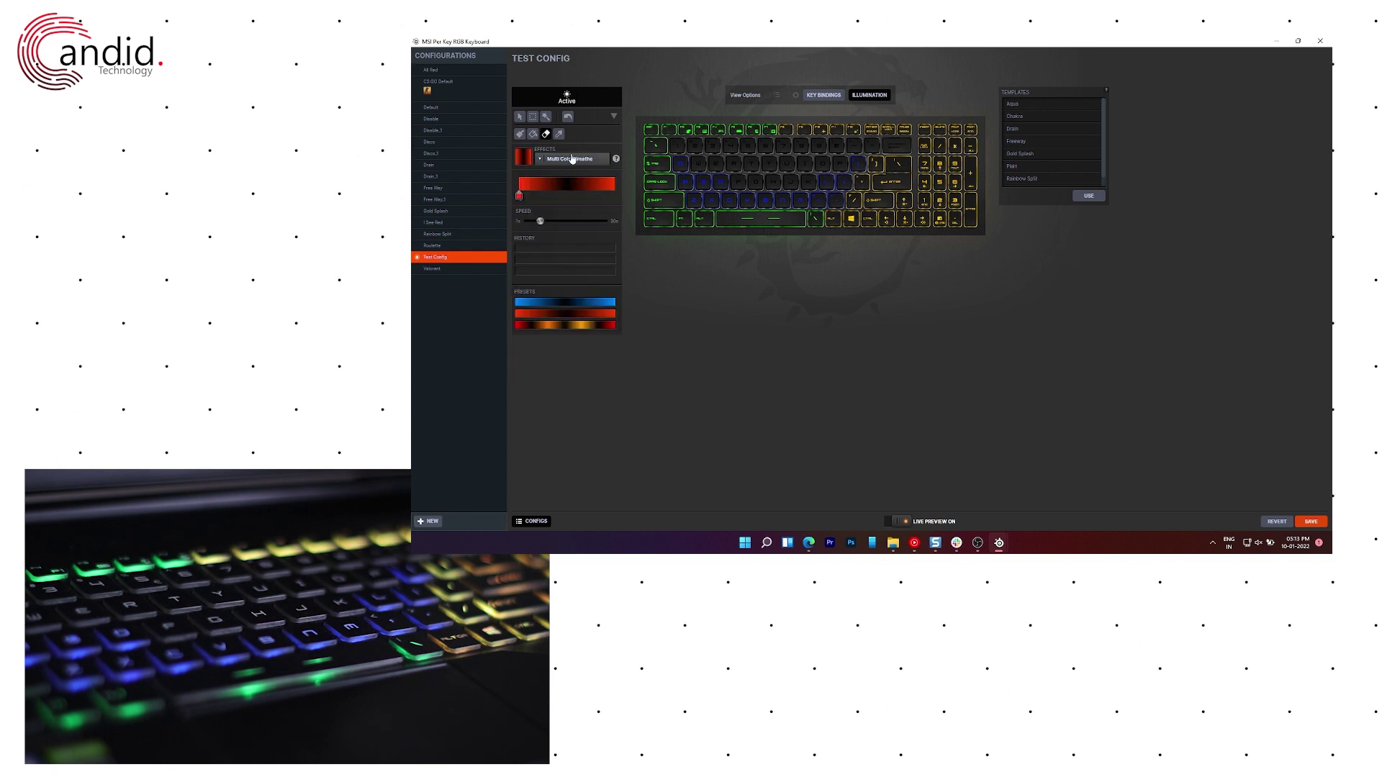
click(576, 159)
click(580, 185)
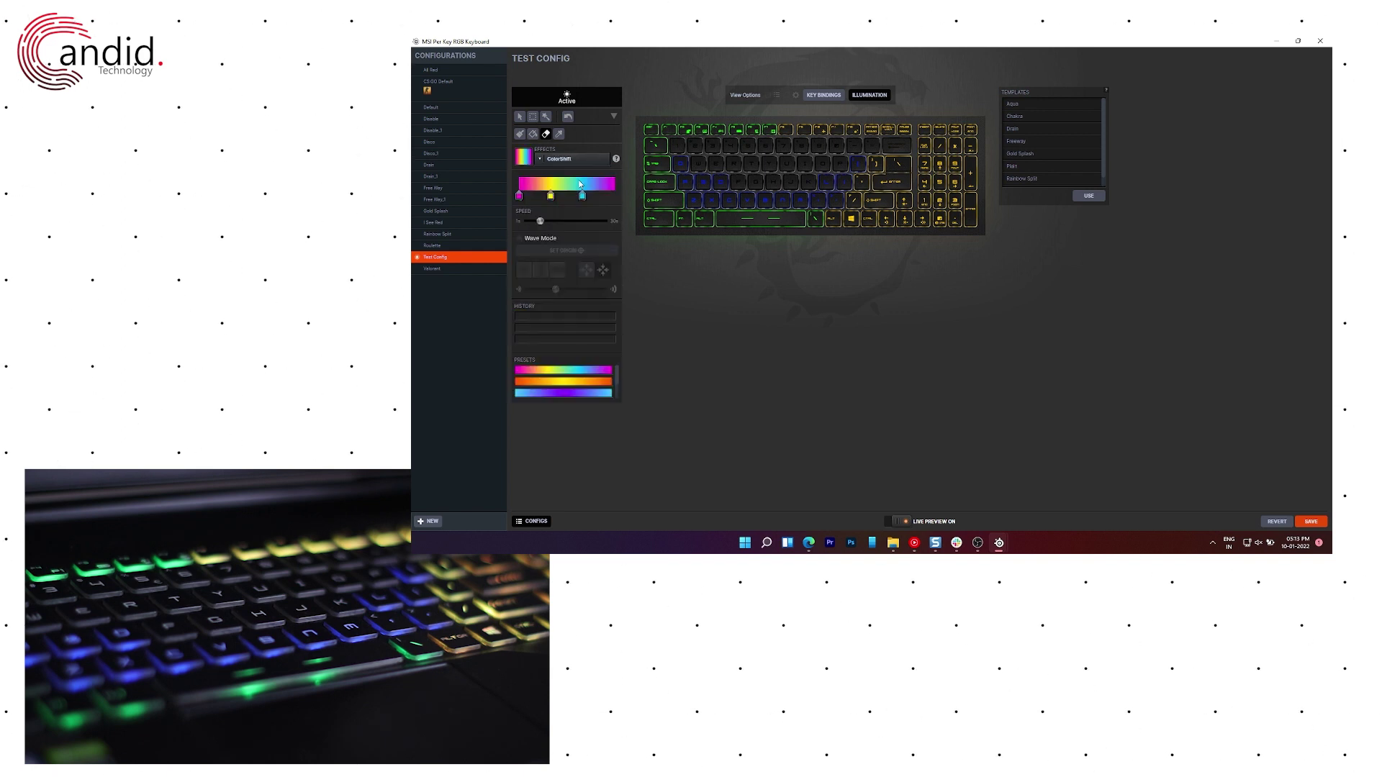
click(522, 135)
mouse_move(687, 150)
mouse_down()
mouse_move(860, 149)
mouse_move(849, 164)
mouse_move(754, 181)
mouse_move(809, 179)
mouse_up()
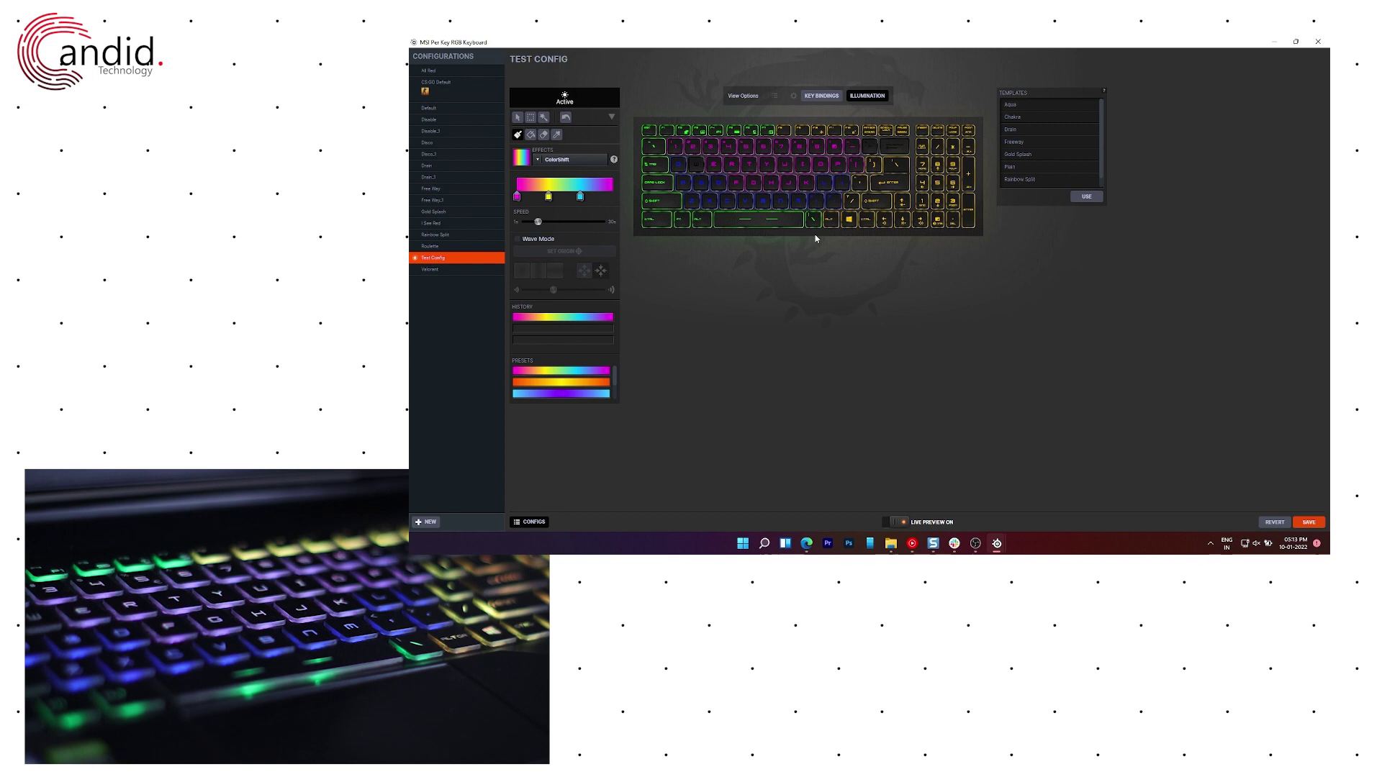
Save the Test Config profile, then load the Roulette configuration from the list
click(1311, 522)
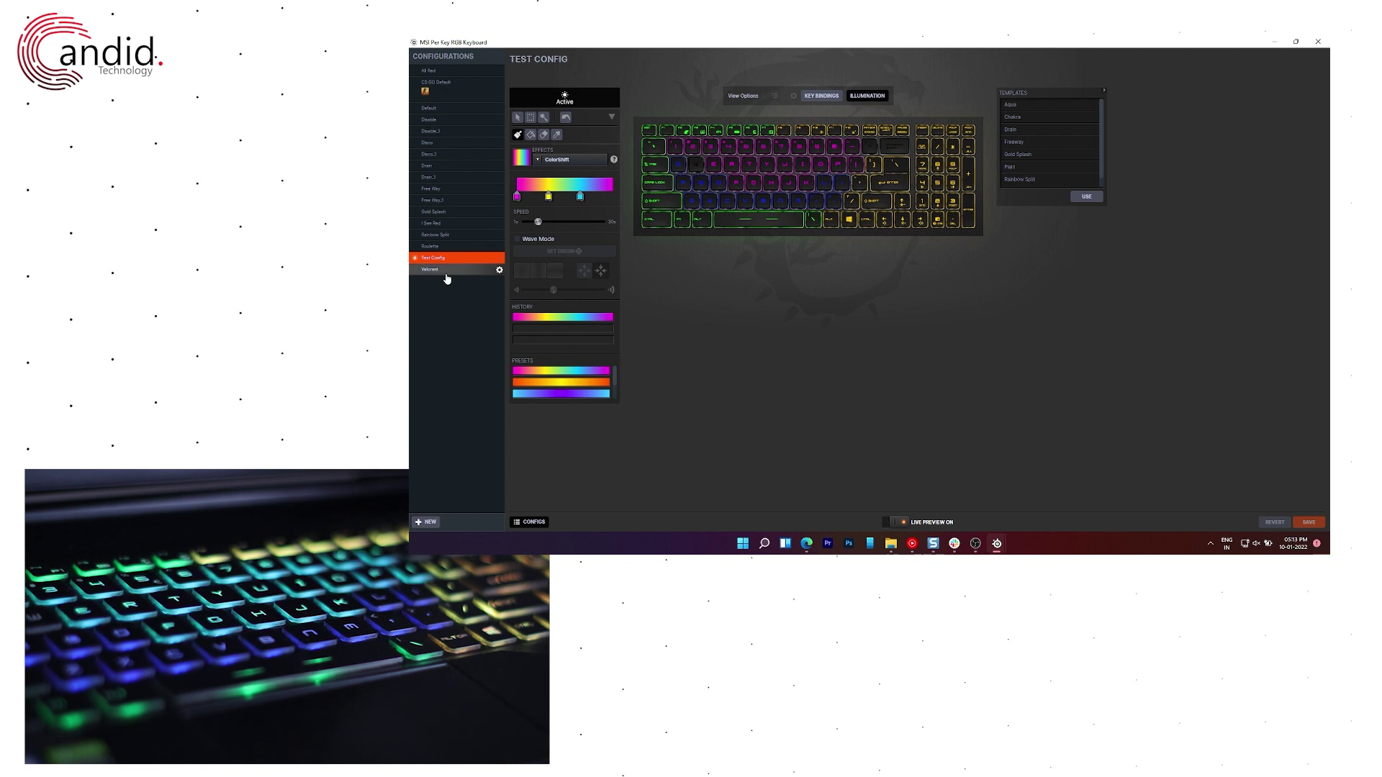
click(456, 248)
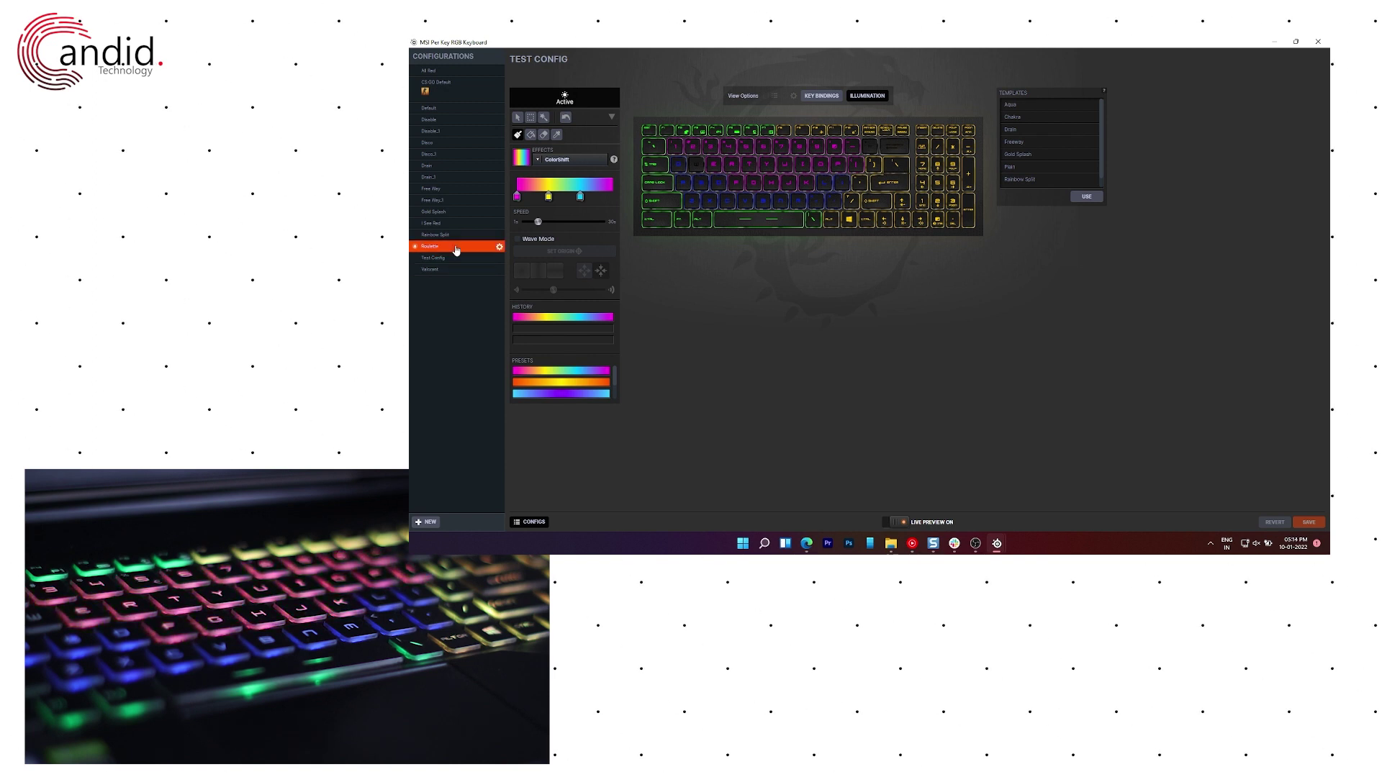